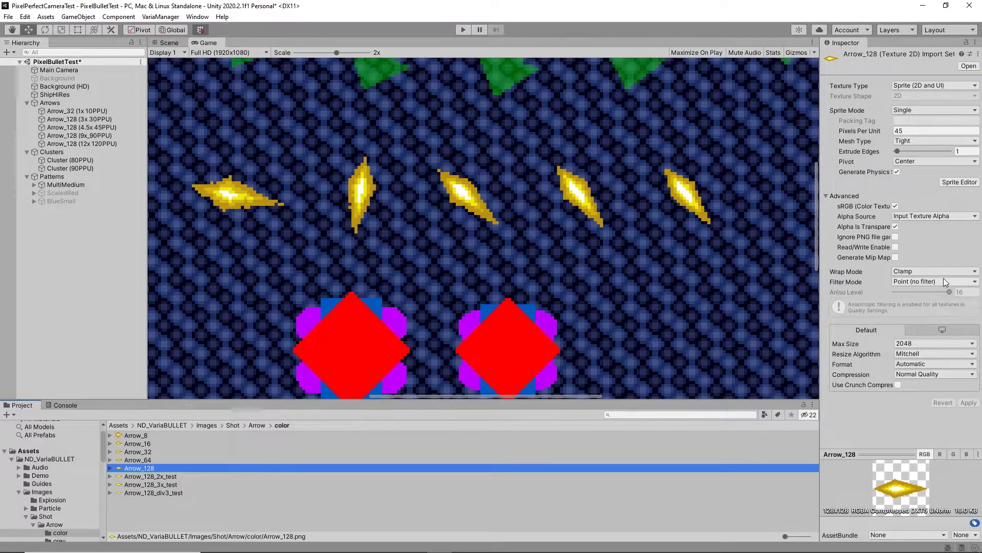
Set Arrow_128's Filter Mode to Point (no filter) and try a Custom pivot in its import settings
left_click(930, 284)
left_click(929, 282)
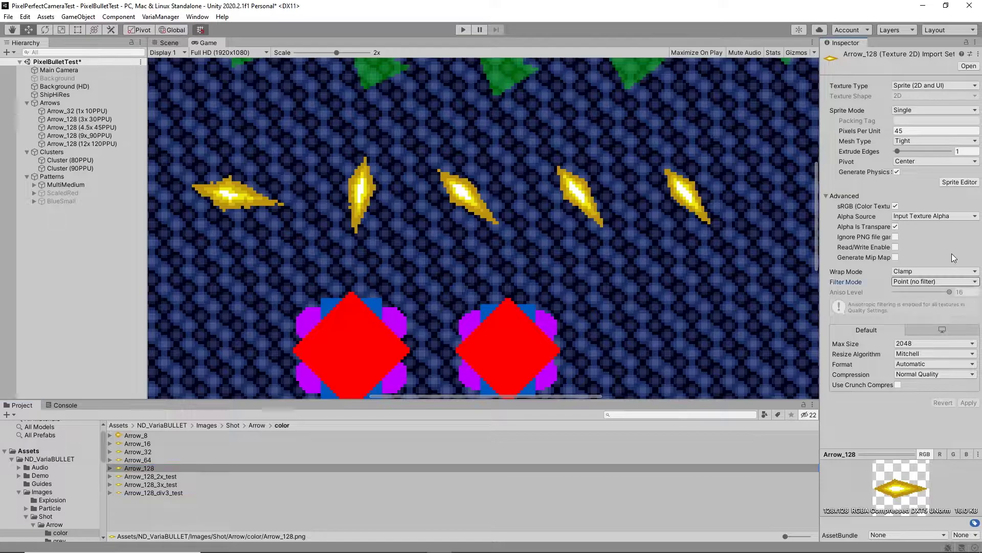
left_click(916, 162)
key("Escape")
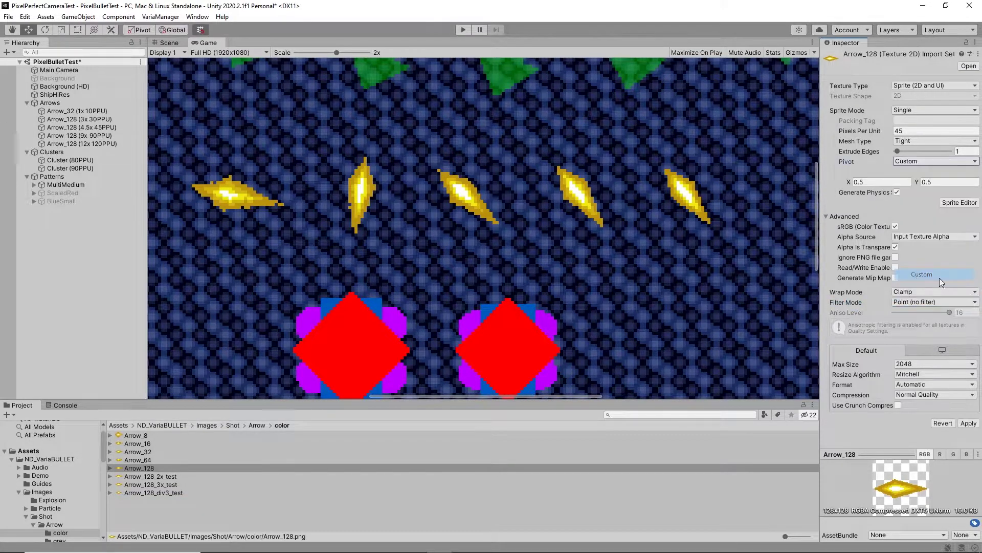
Open Arrow_128 for sprite editing and set its Pivot to Custom with Pivot Unit Mode set to Pixels
left_click(961, 183)
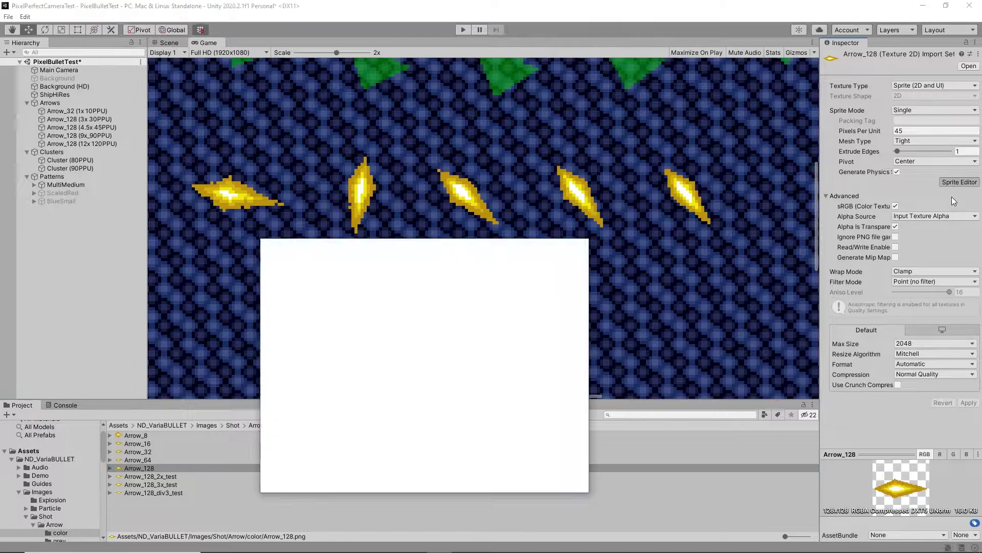
left_click(524, 447)
left_click(521, 445)
left_click(515, 459)
left_click(515, 482)
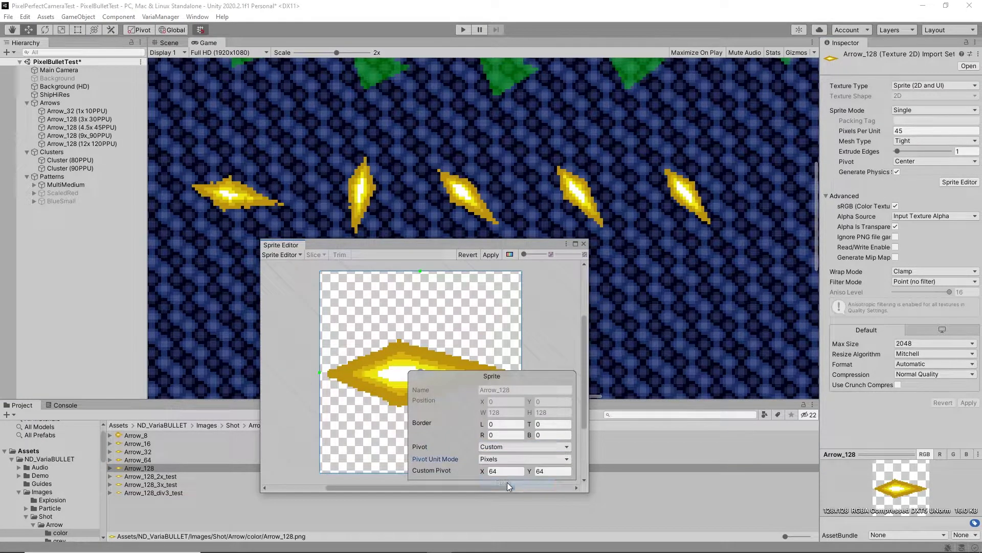
Adjust the arrow sprite's custom pivot so it sits at the sprite's centre, then apply the change and close the Sprite Editor
left_click_drag(583, 401, 582, 429)
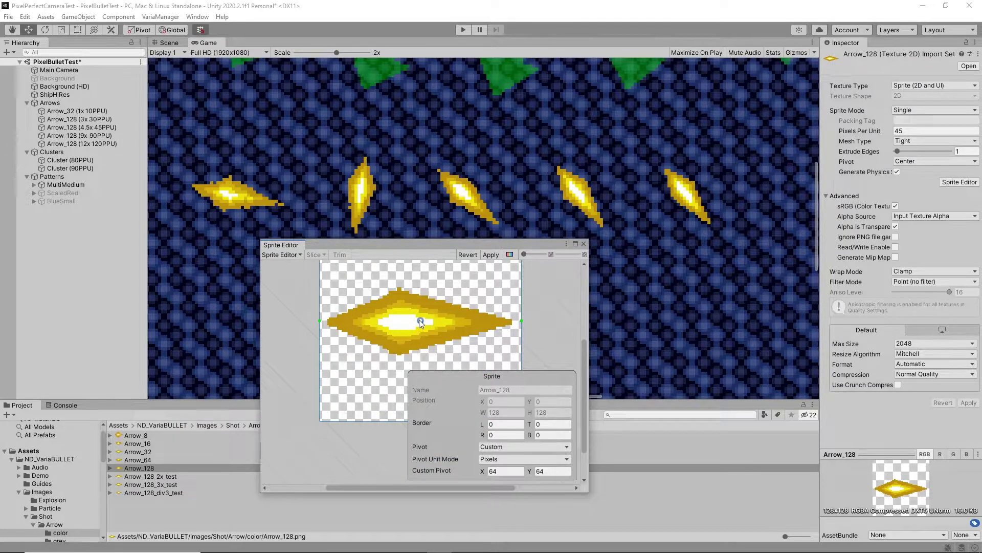
left_click_drag(419, 319, 410, 323)
left_click_drag(421, 321, 420, 321)
left_click(491, 255)
left_click(602, 111)
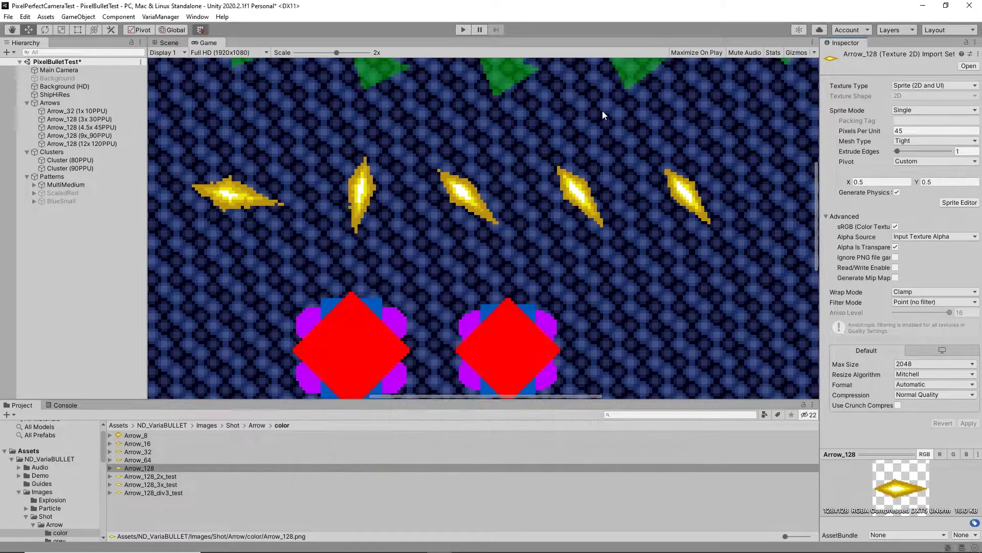
scroll(668, 284, "down", 3)
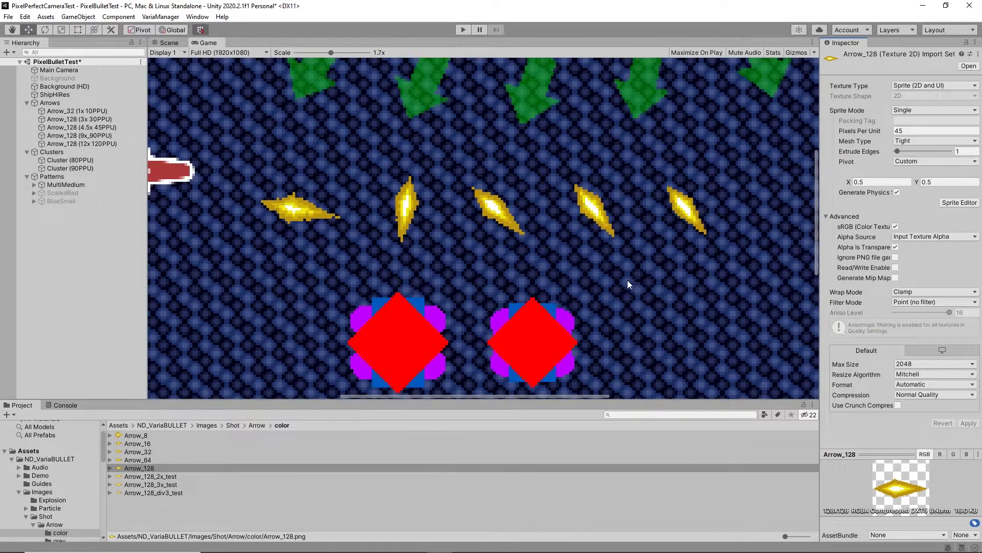
scroll(609, 291, "down", 4)
scroll(220, 232, "up", 1)
scroll(214, 234, "up", 8)
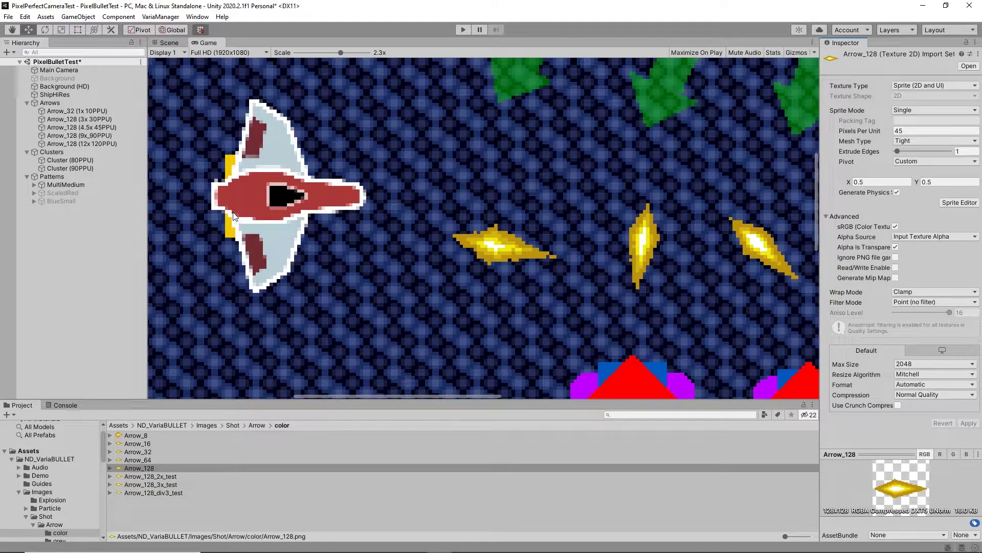
scroll(234, 216, "up", 3)
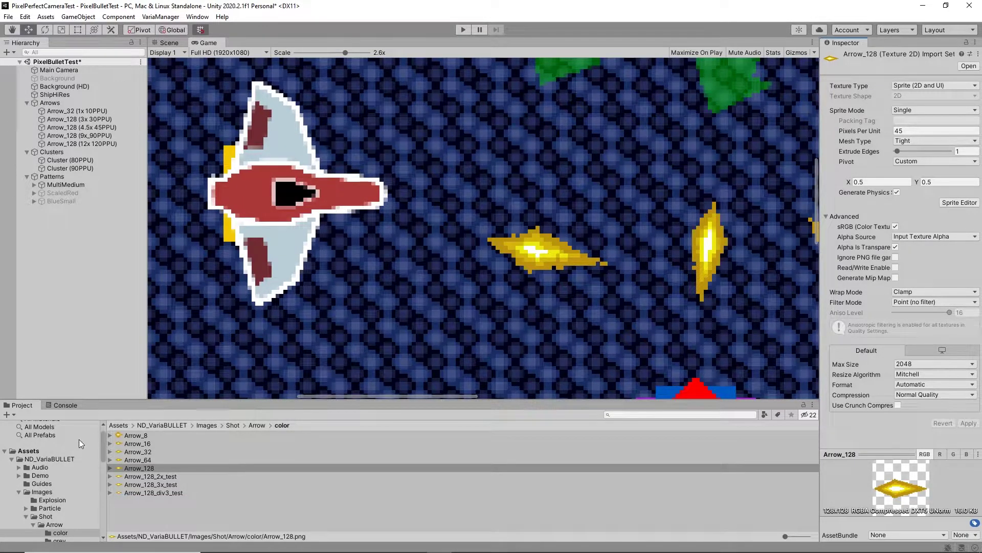
left_click(40, 450)
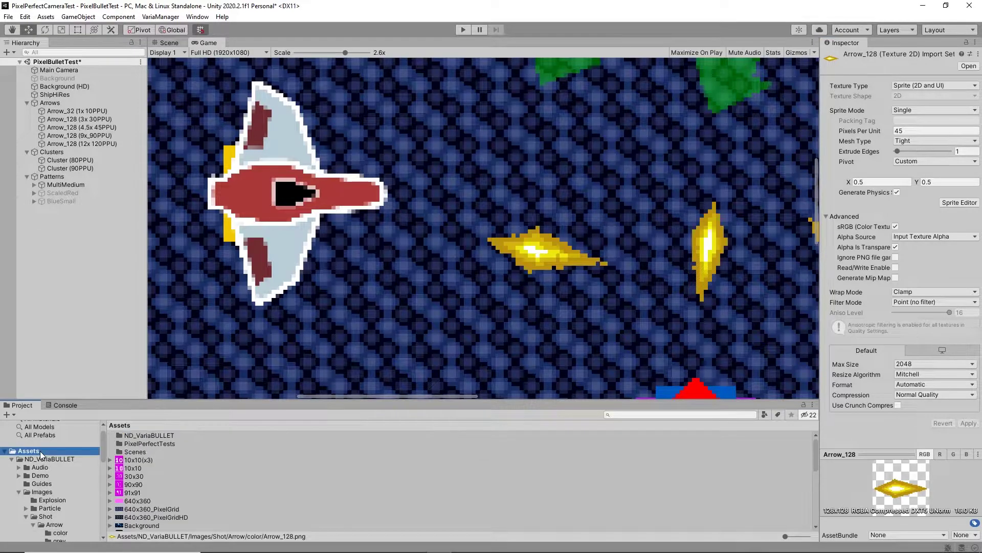
scroll(146, 501, "down", 10)
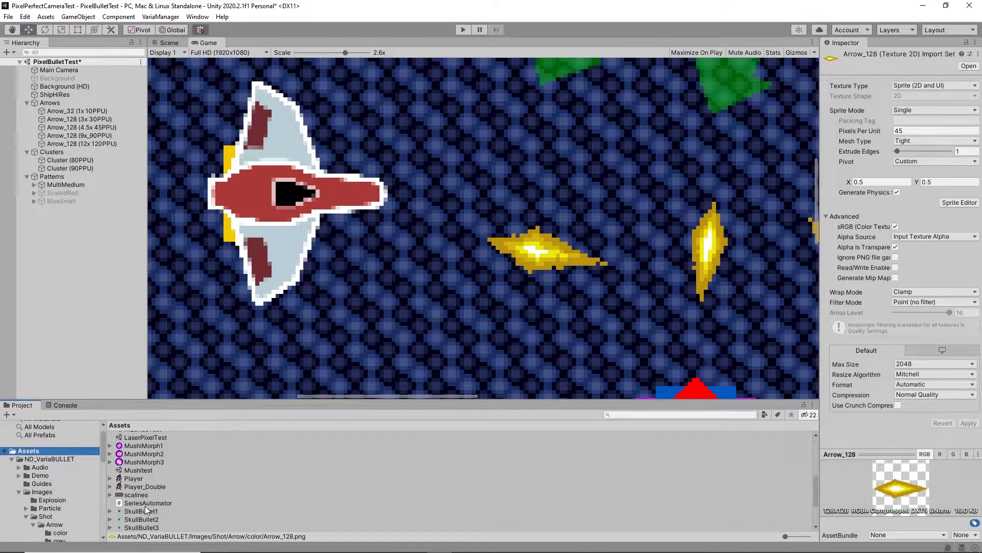
left_click(58, 70)
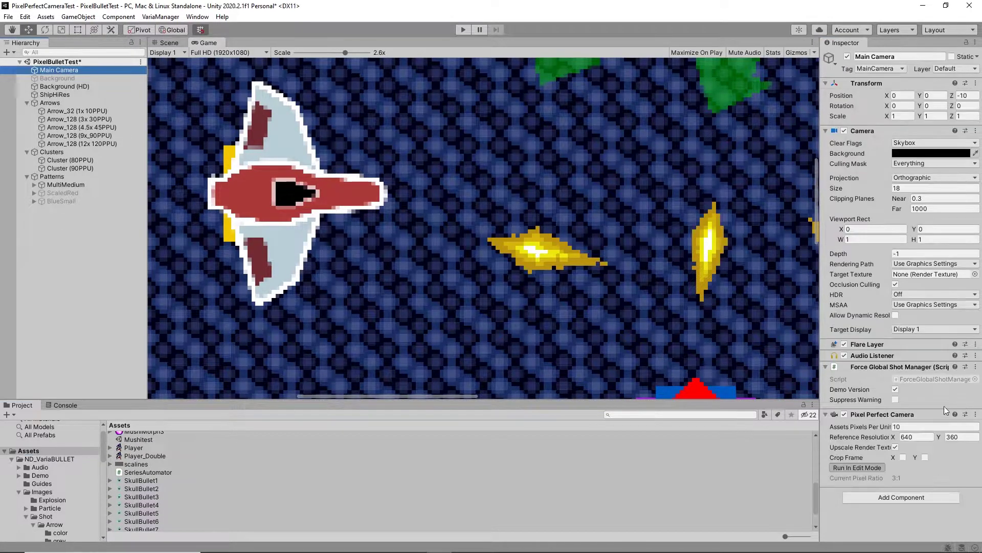
left_click(847, 466)
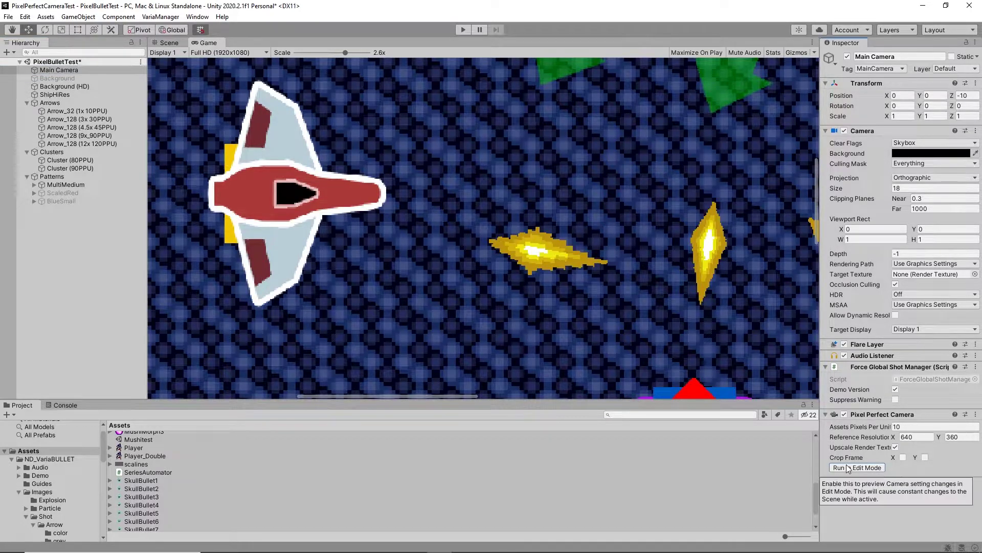
left_click(848, 467)
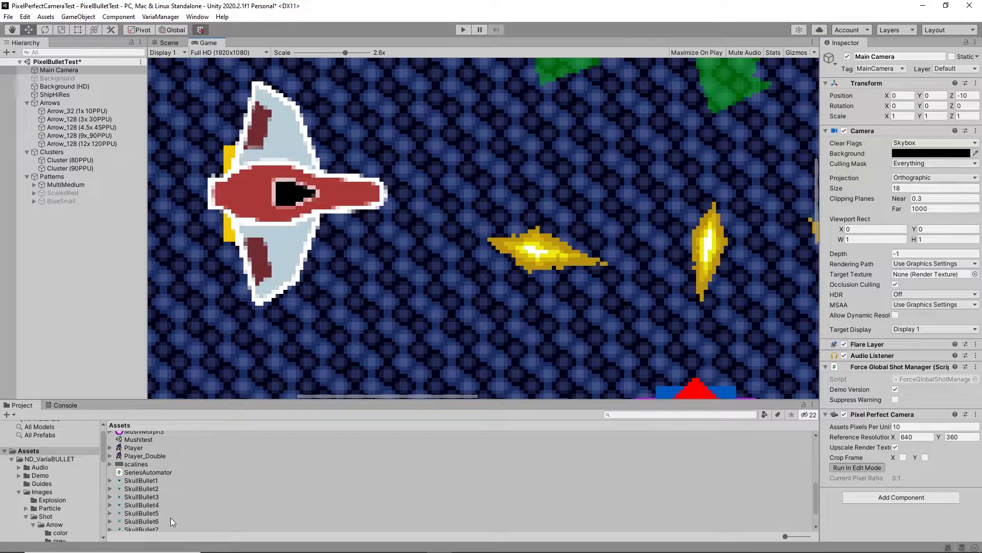
Find the ShipHiRes texture in the PixelPerfectTests folder, set its Pixels Per Unit to 30 and apply the change
scroll(171, 516, "down", 2)
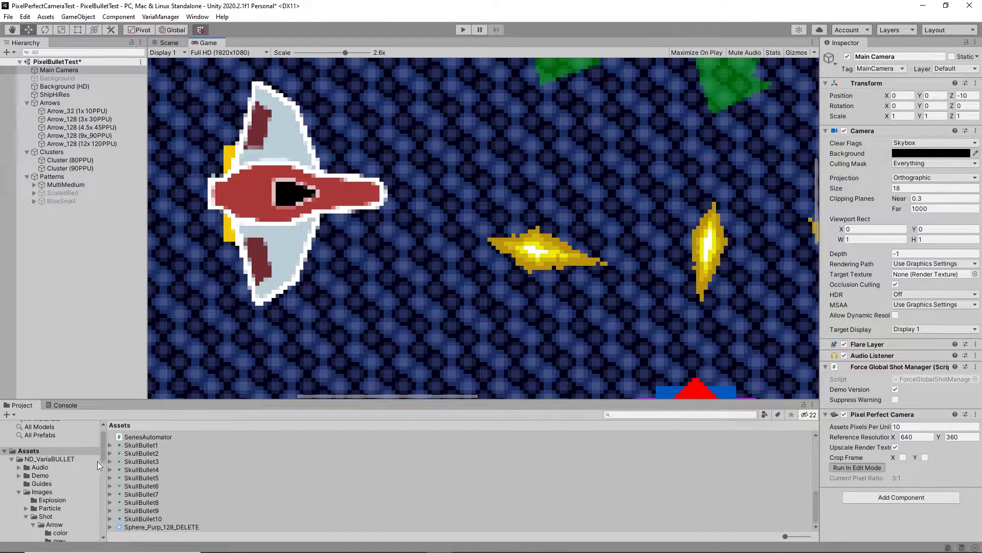
mouse_move(103, 444)
left_mouse_down()
mouse_move(103, 483)
mouse_move(112, 426)
mouse_move(103, 455)
left_mouse_up()
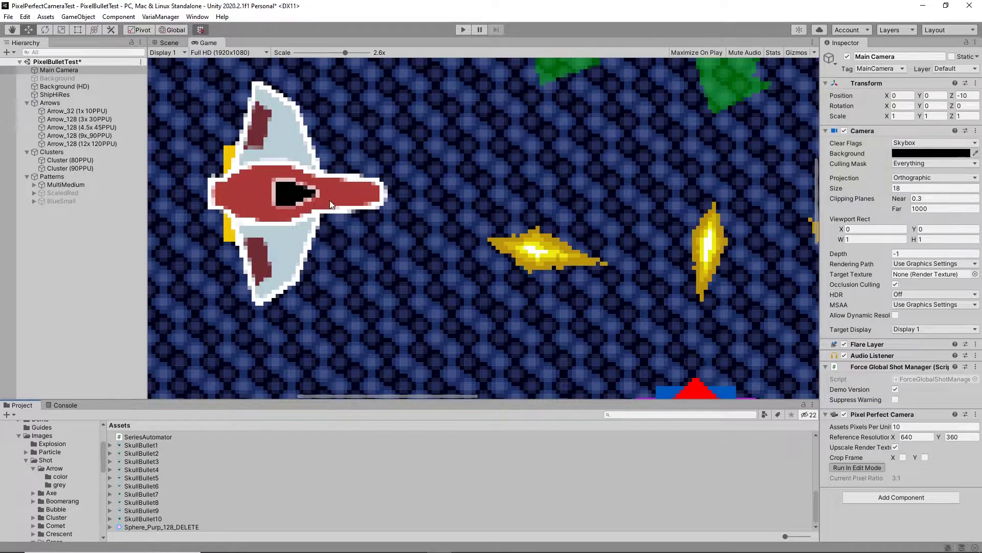
scroll(61, 466, "up", 3)
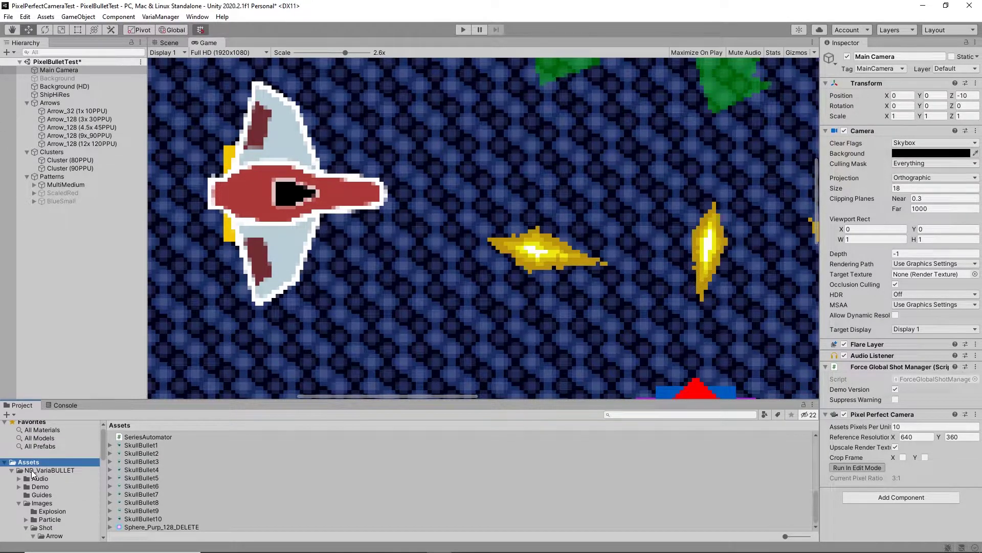
double_click(213, 496)
left_click(156, 460)
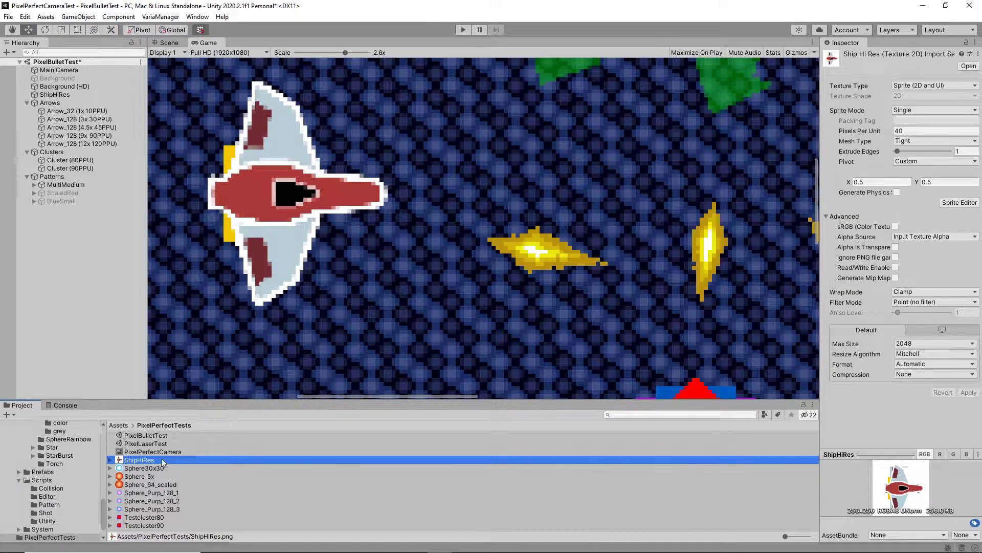
left_click(877, 129)
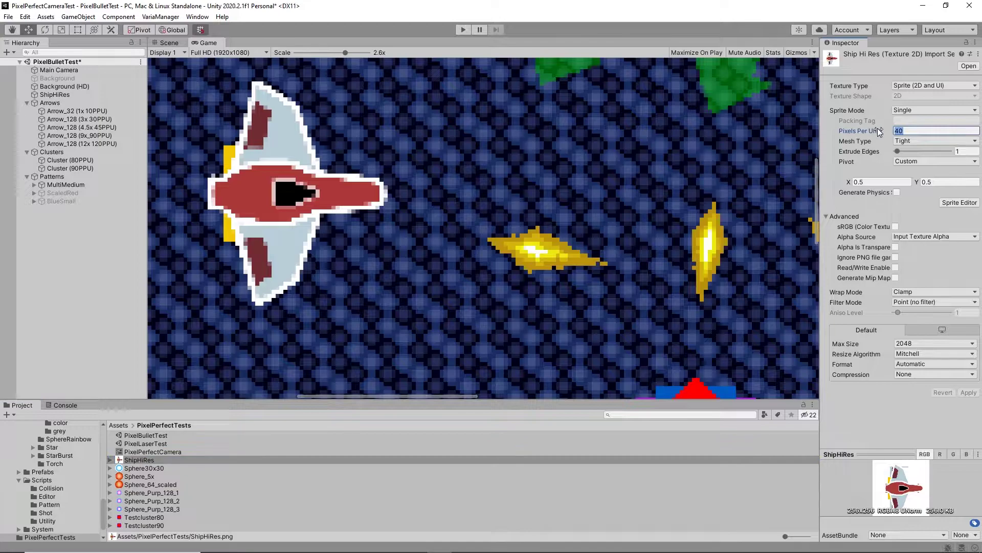
type("30")
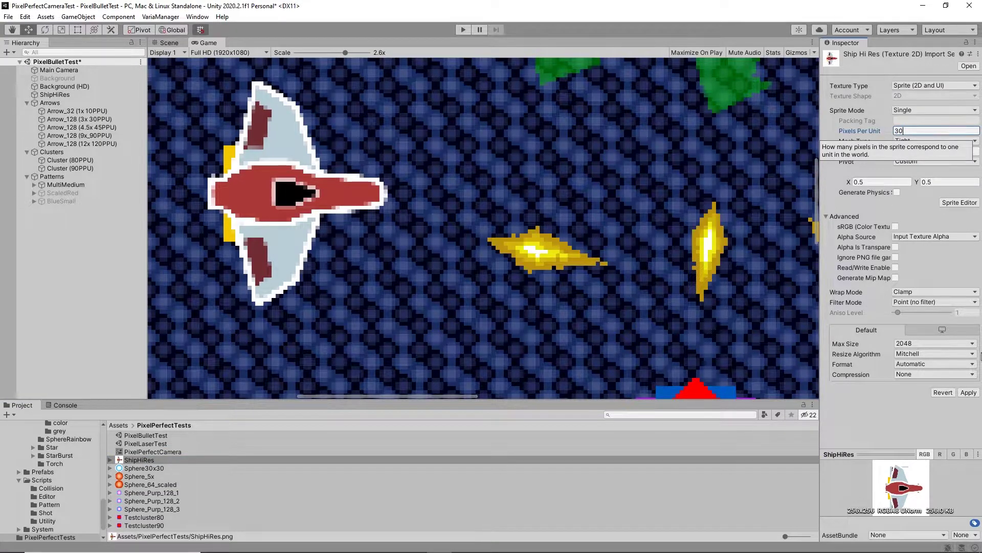
left_click(967, 393)
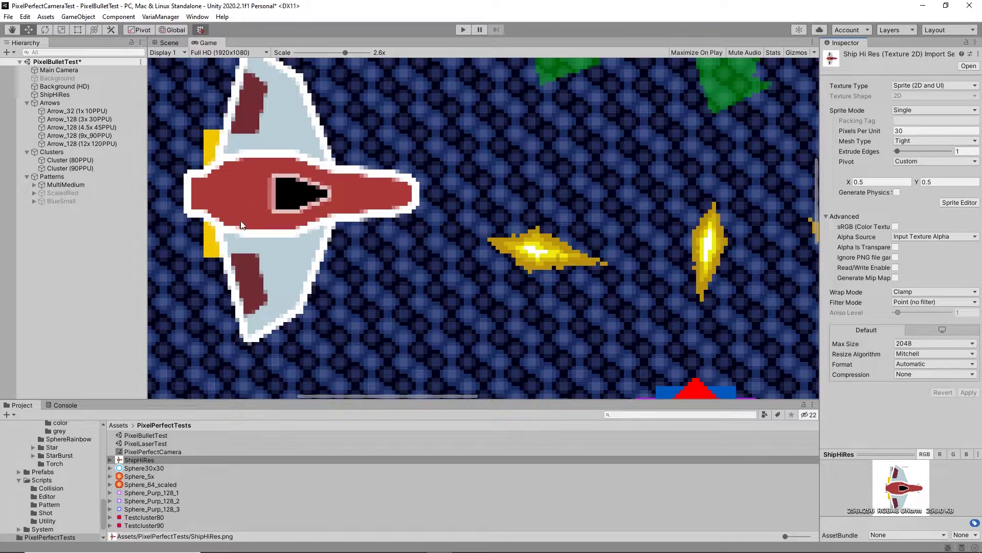
Deactivate the Arrows, Clusters and ShipHiRes objects, leaving the MultiMedium pattern active in the scene
scroll(243, 226, "down", 3)
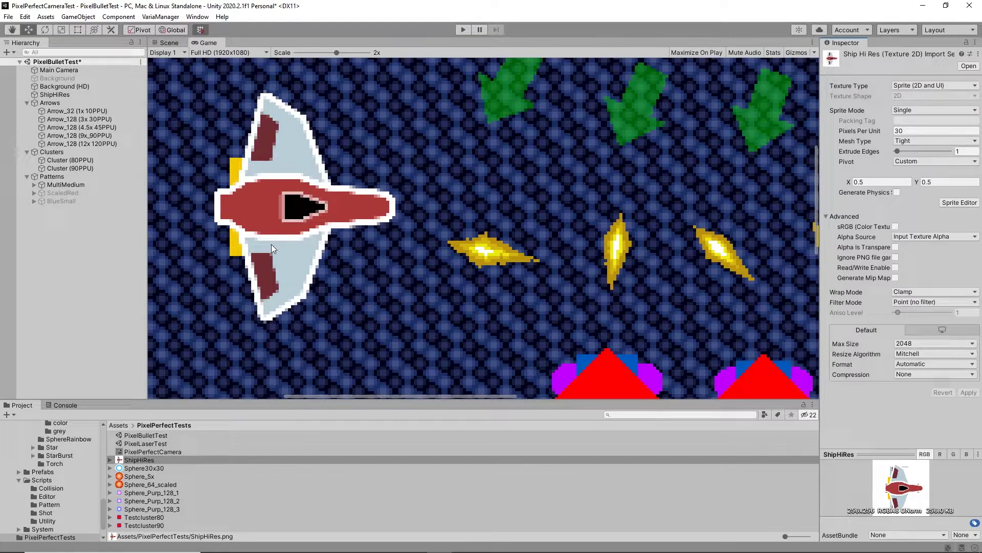
scroll(307, 272, "down", 4)
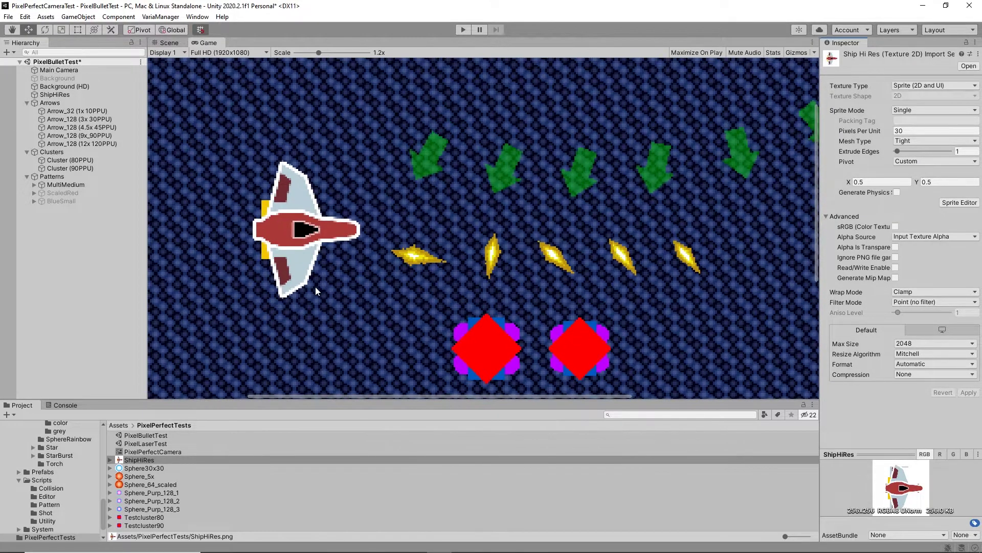
scroll(316, 290, "down", 2)
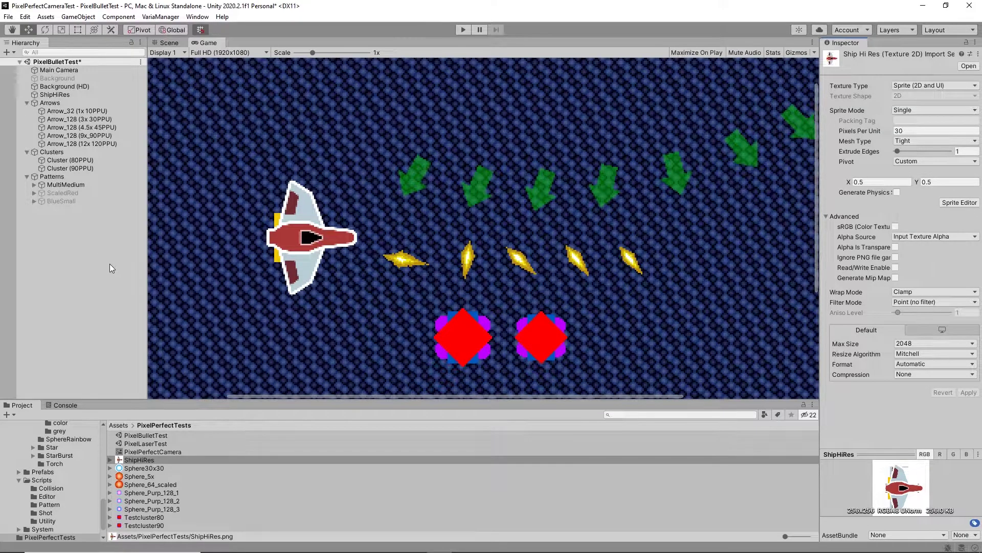
left_click(55, 94)
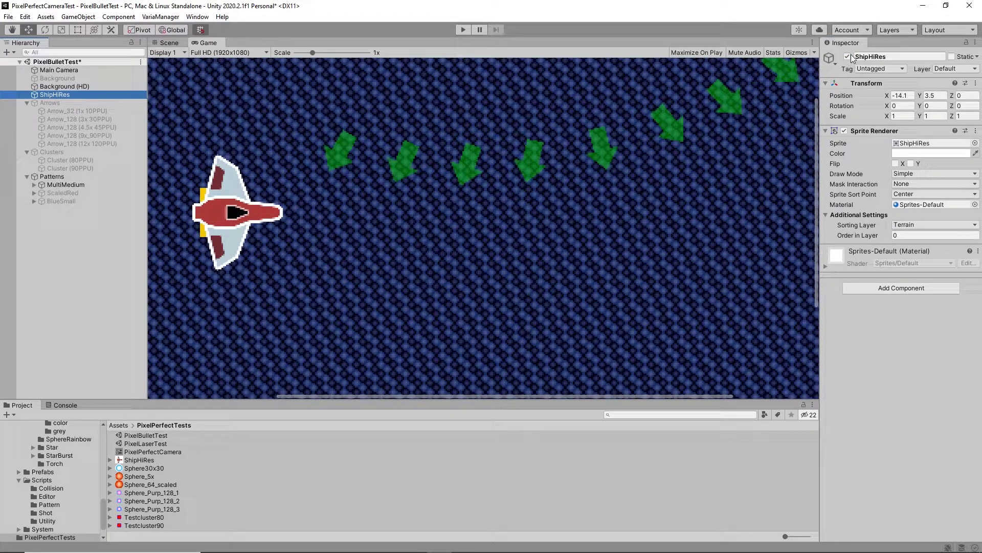
left_click(848, 56)
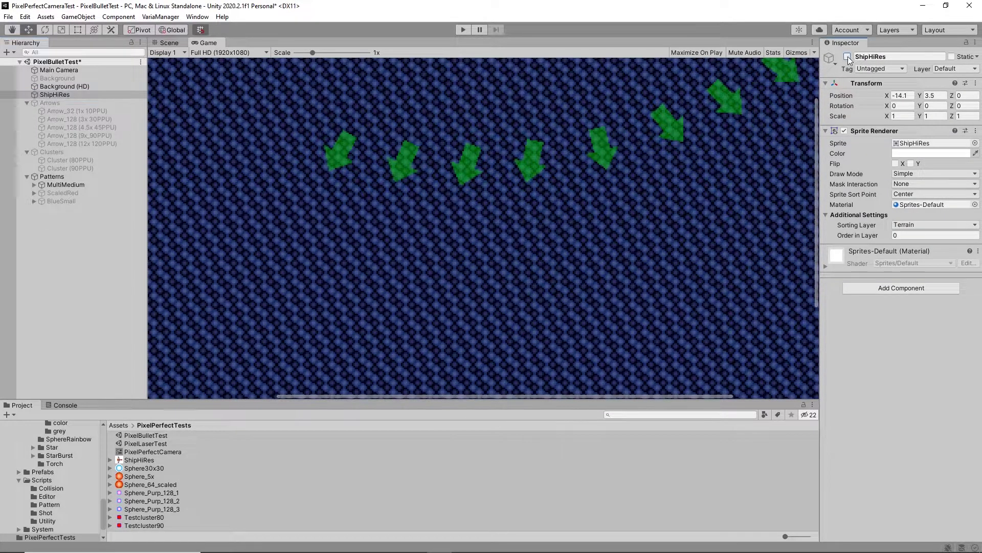
Open the BulletLinearHighPPU prefab used as the shot of a MultiMedium emitter's Point and turn off Enable Scaling
left_click_drag(500, 395, 573, 389)
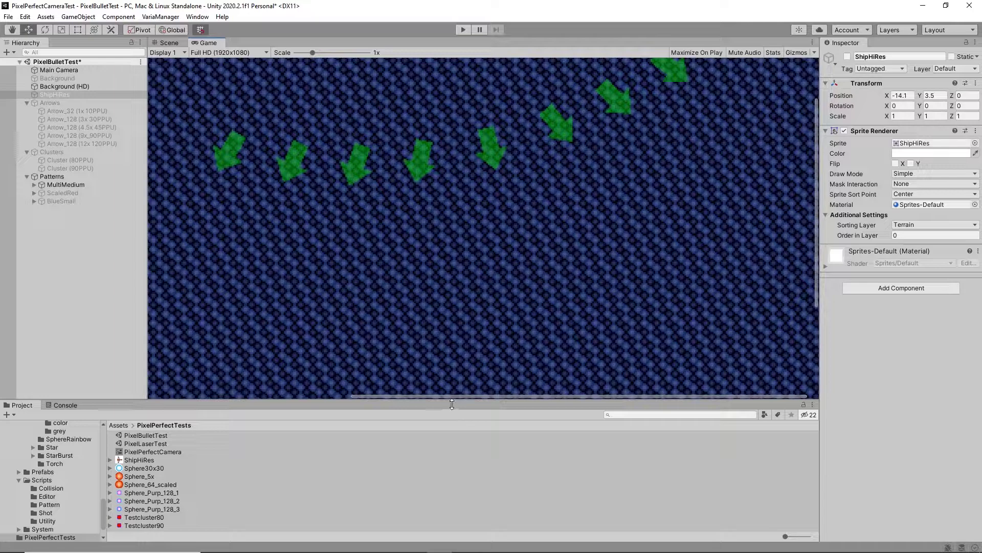
left_click_drag(446, 396, 468, 395)
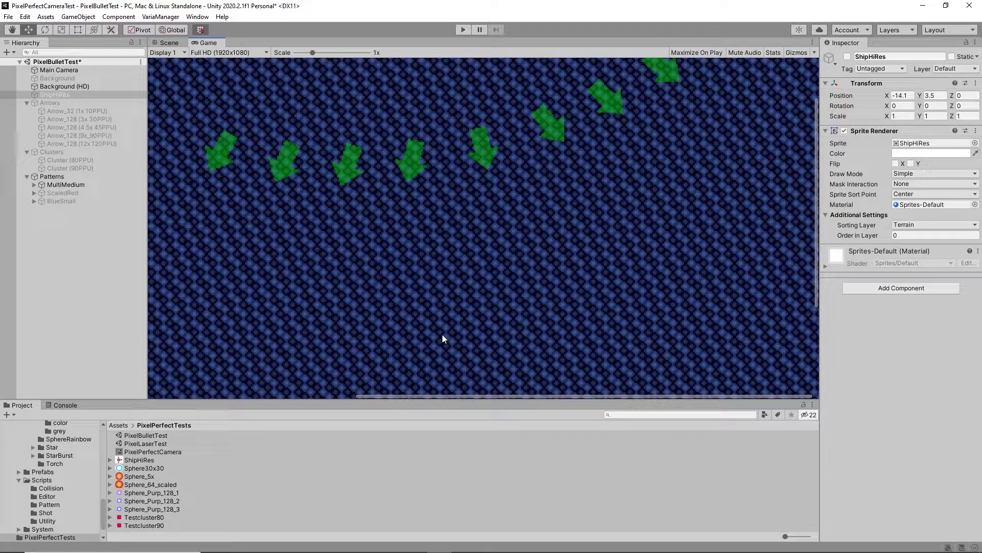
left_click(56, 209)
left_click(84, 217)
left_click(939, 305)
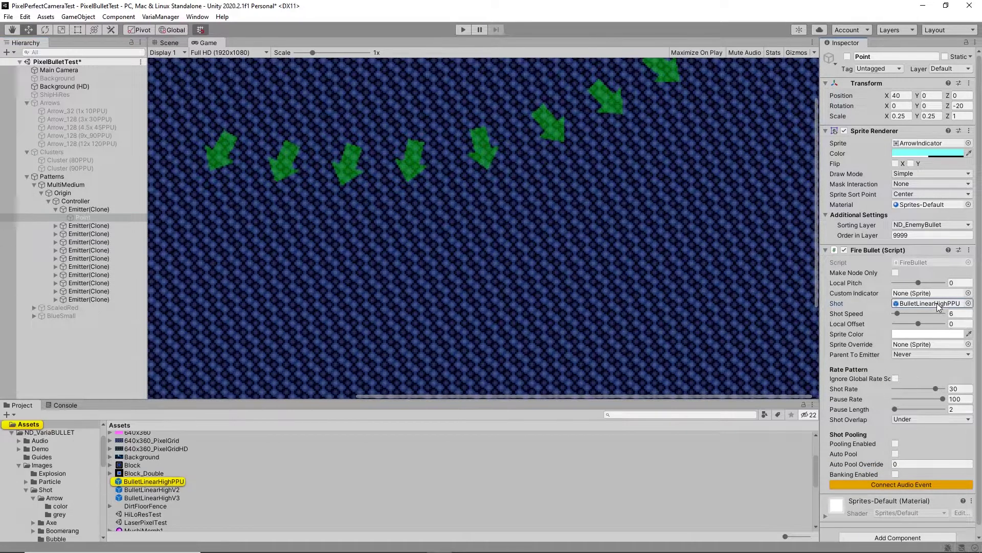
double_click(144, 482)
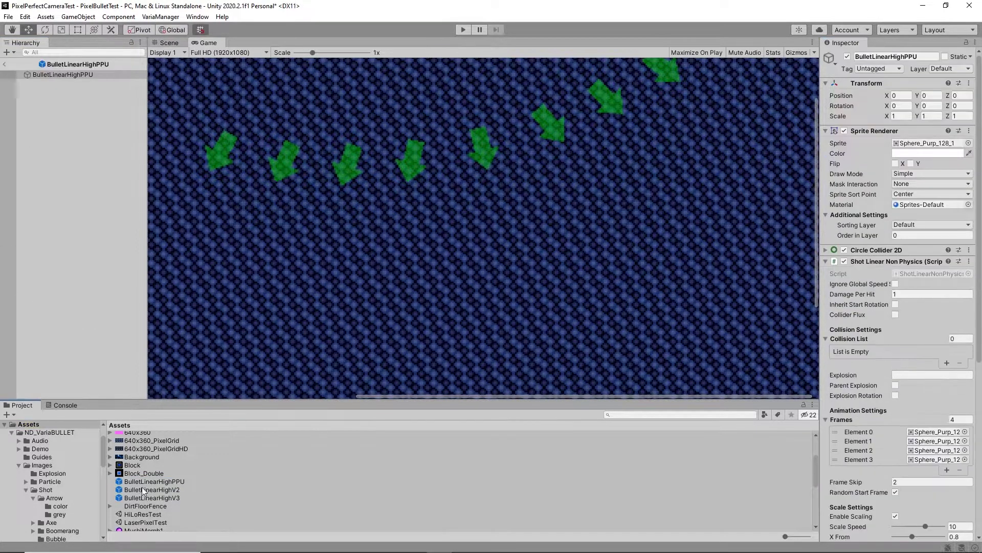
left_click_drag(979, 345, 979, 472)
left_click(896, 308)
Play the scene and examine the fired bullets' pixels at 3x Game view scale
left_click(464, 30)
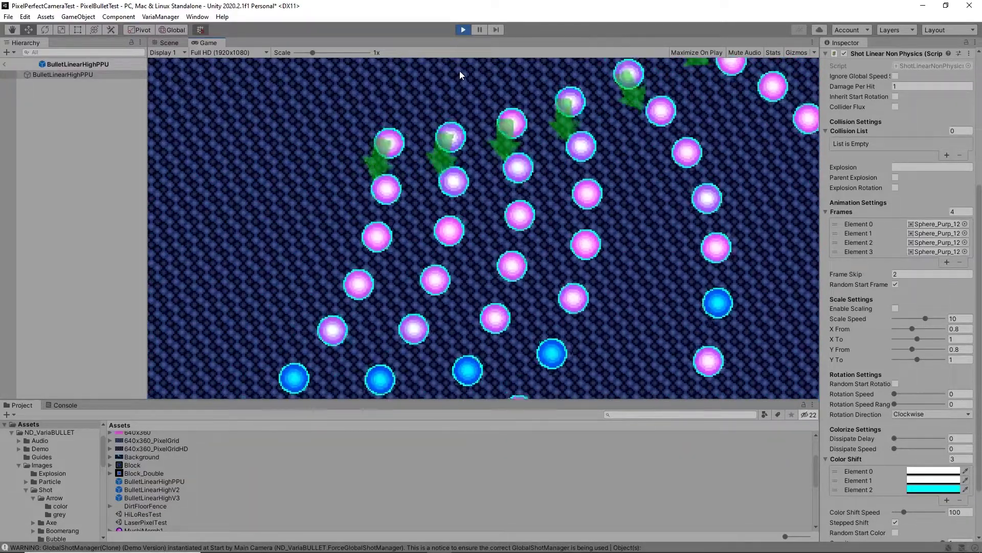
left_click_drag(313, 52, 351, 52)
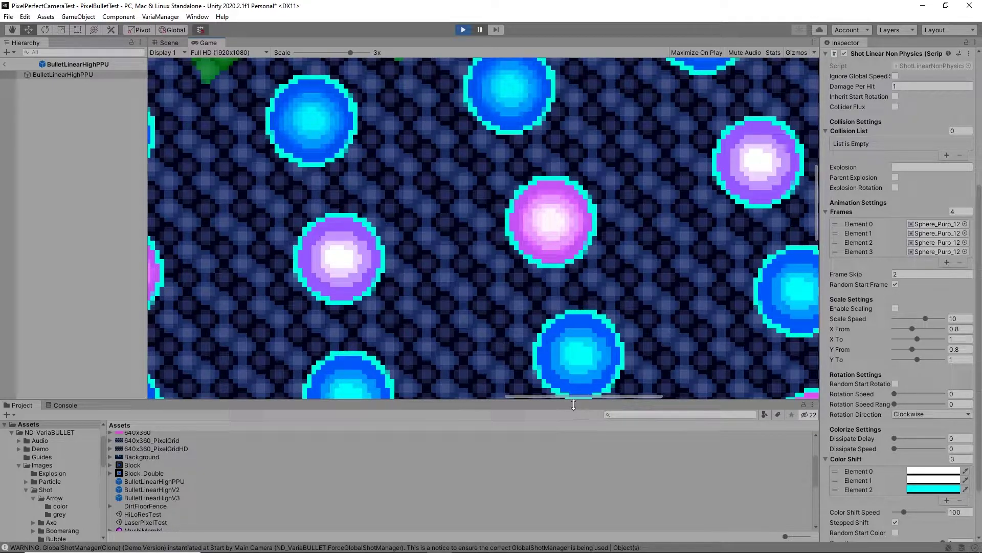
left_click_drag(549, 397, 459, 397)
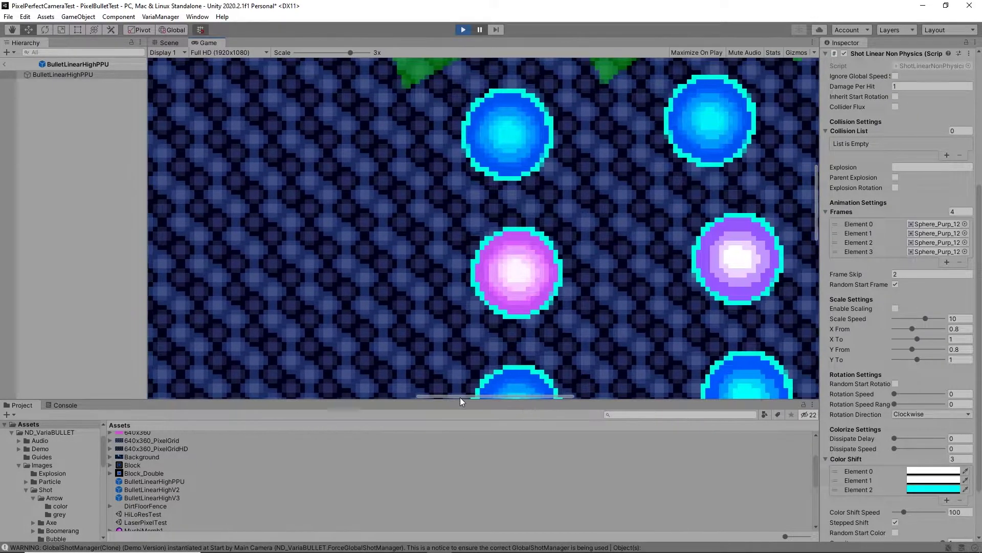
mouse_move(815, 216)
left_mouse_down()
mouse_move(820, 165)
mouse_move(812, 213)
left_mouse_up()
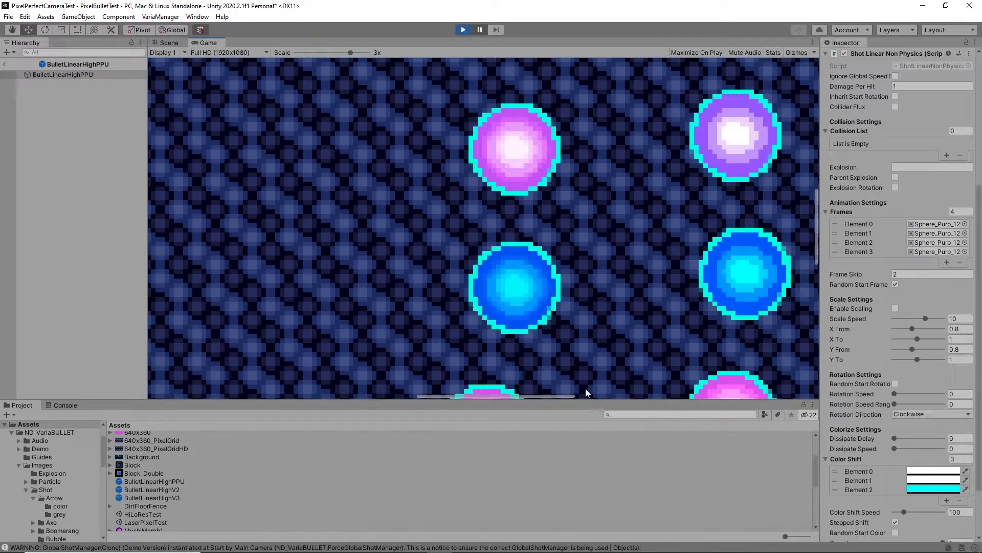
left_click_drag(538, 395, 680, 382)
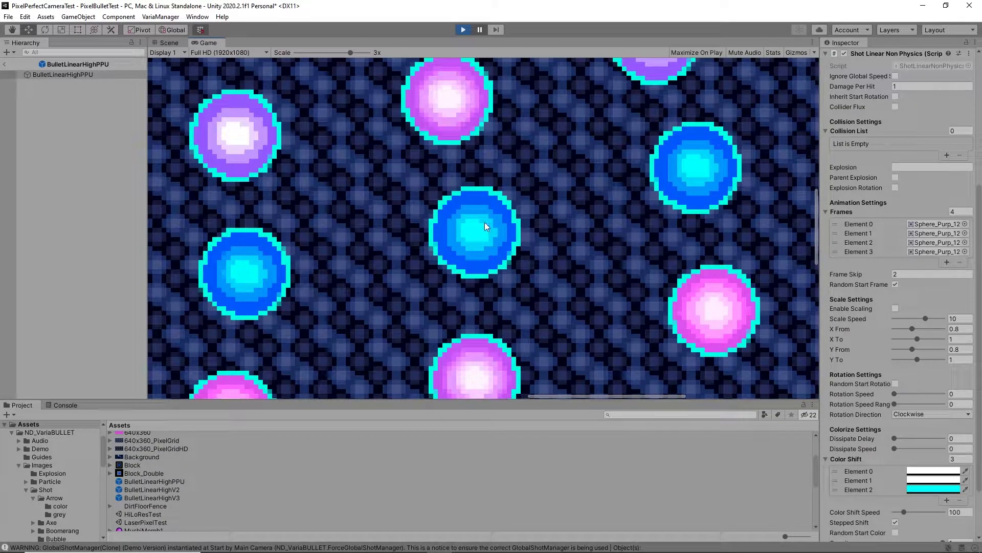
left_click_drag(346, 53, 309, 54)
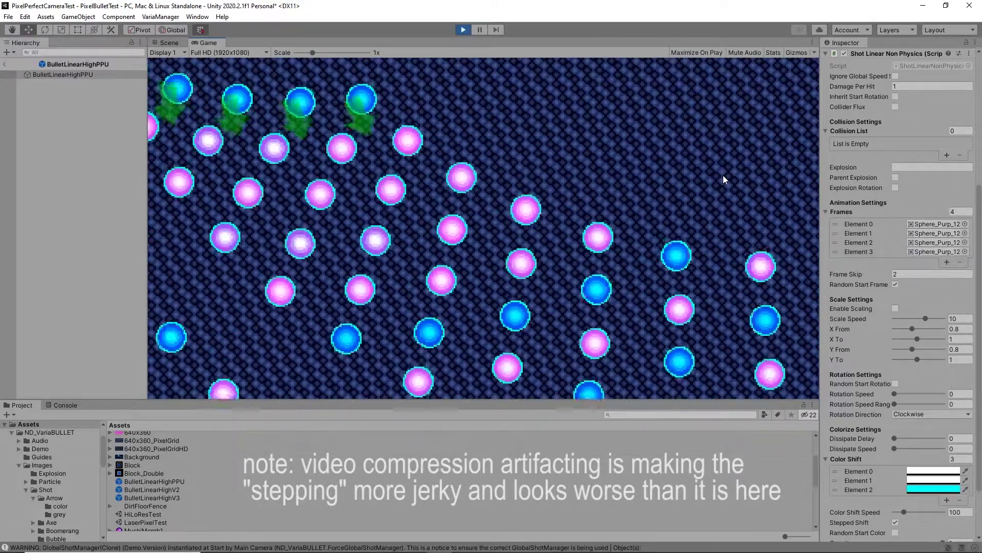
left_click(4, 64)
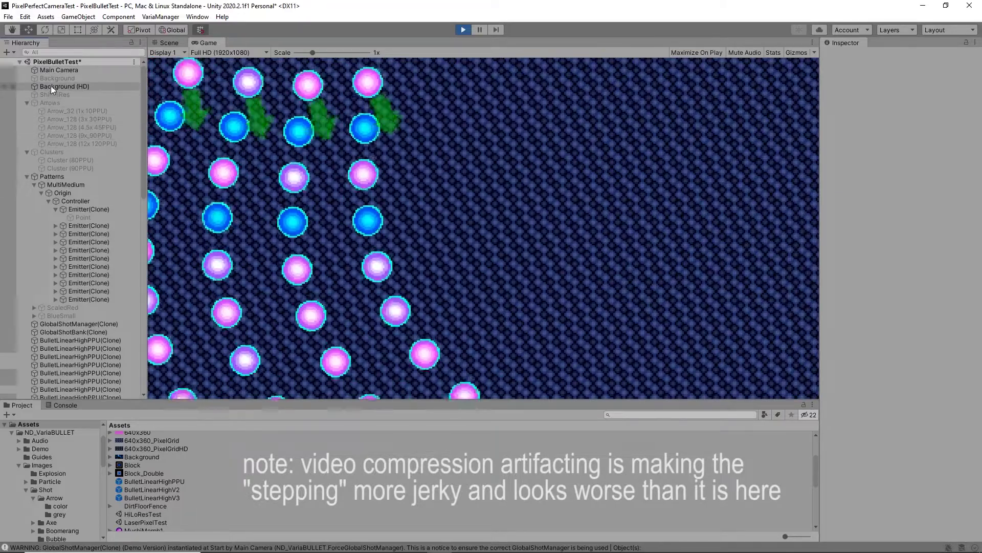
left_click(62, 71)
left_click(844, 414)
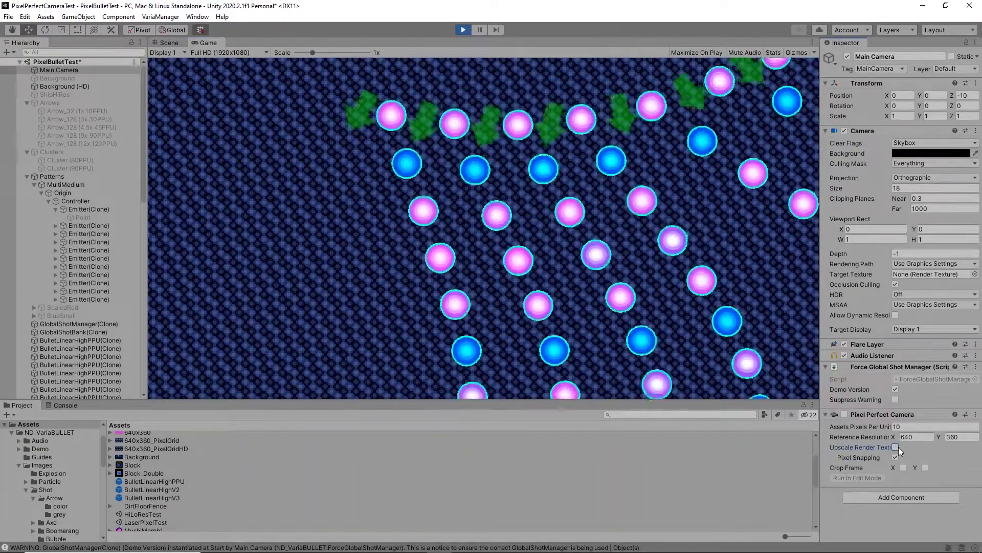
left_click(895, 446)
left_click(844, 414)
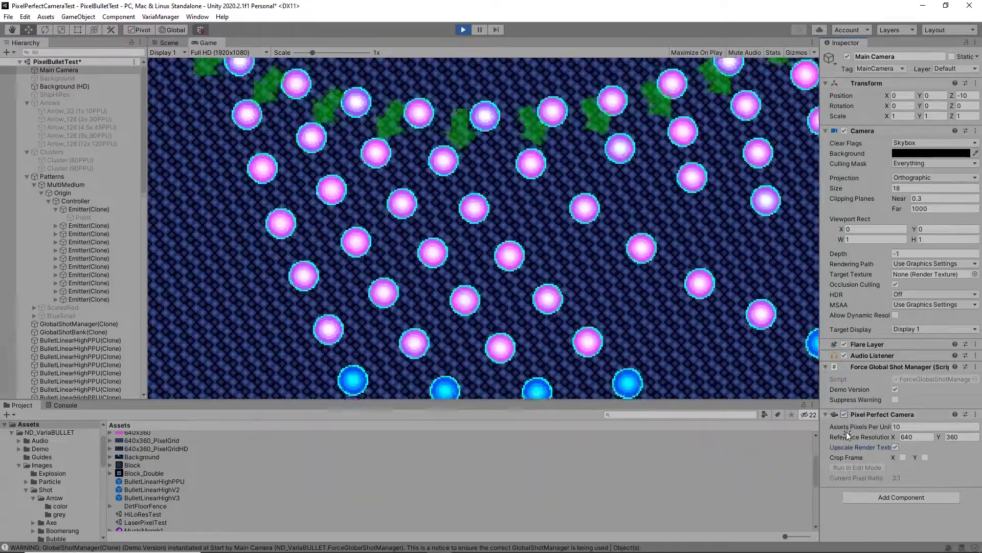
Toggle the Pixel Perfect Camera off and on again, turn off Upscale Render Texture to compare the bullets, and stop playback
left_click(845, 414)
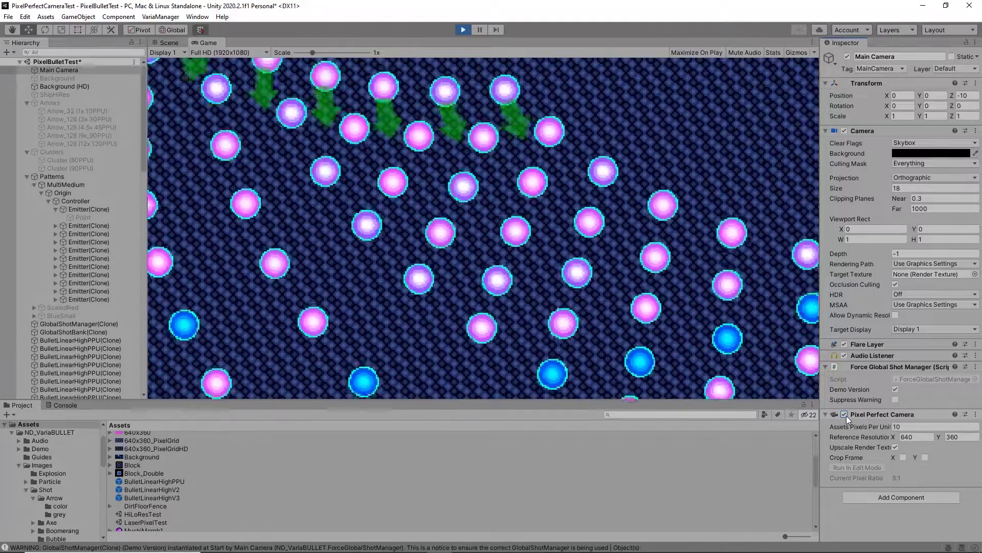
left_click(845, 414)
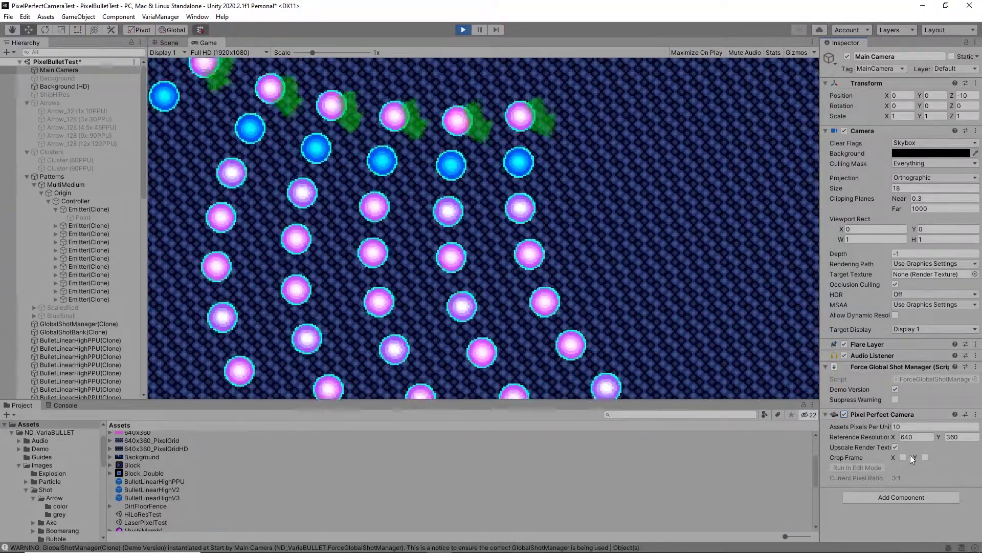
left_click(896, 447)
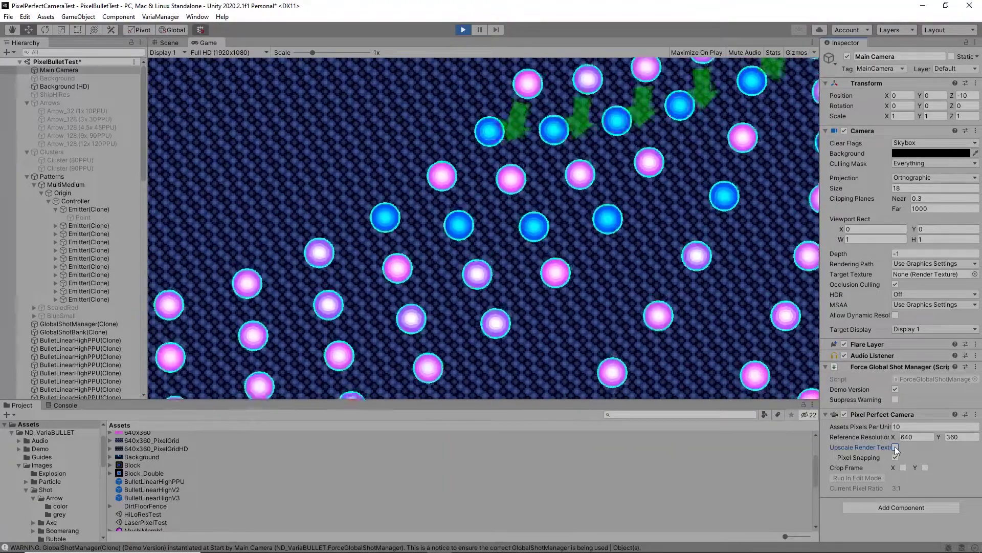
left_click(463, 30)
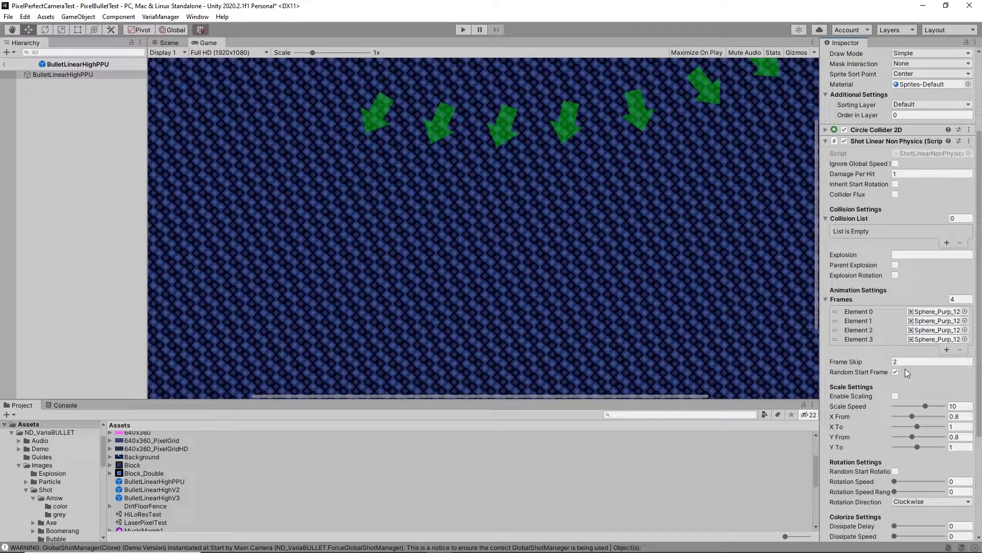
Turn on Enable Scaling in the BulletLinearHighPPU prefab and play the scene to examine how the bullets scale
scroll(905, 369, "down", 10)
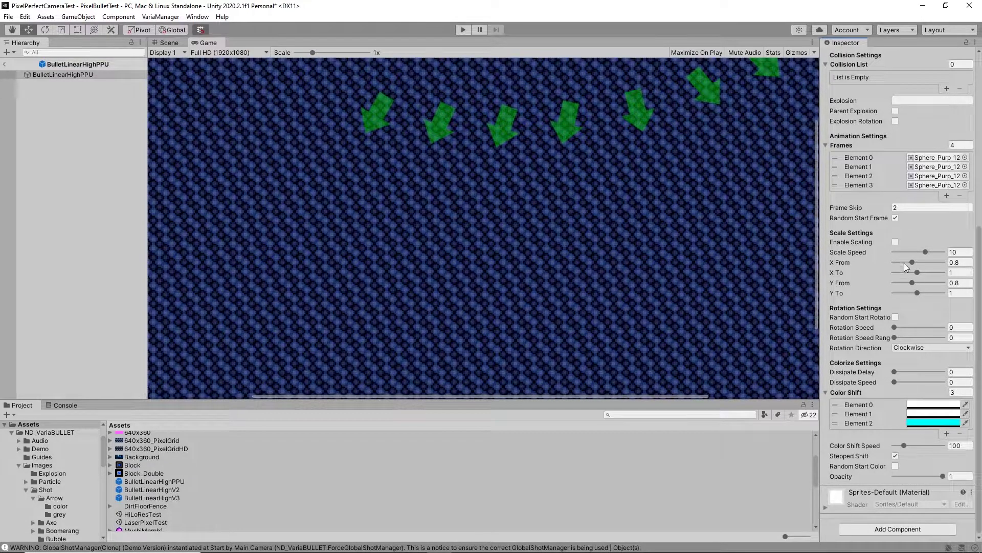
left_click(896, 241)
left_click(460, 29)
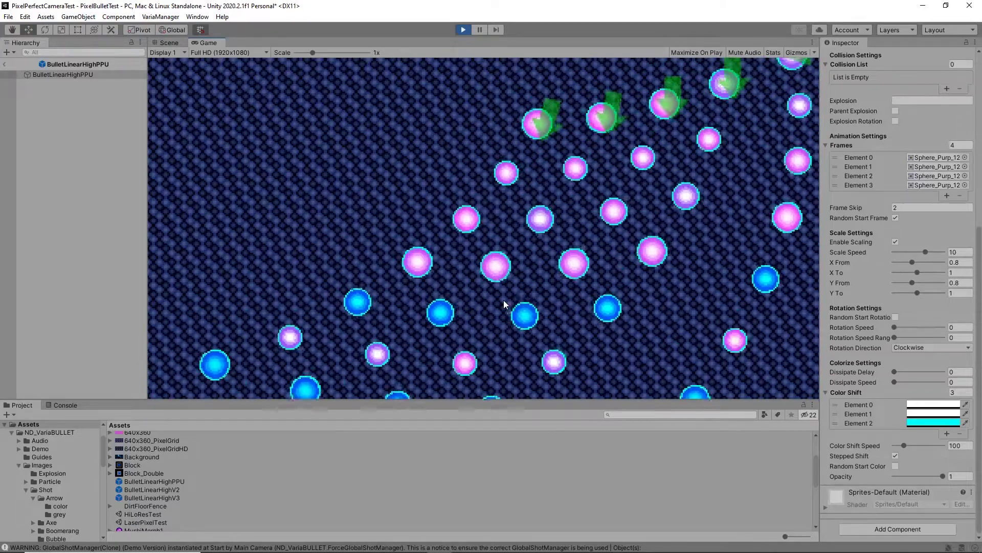
left_click(463, 29)
left_click(462, 29)
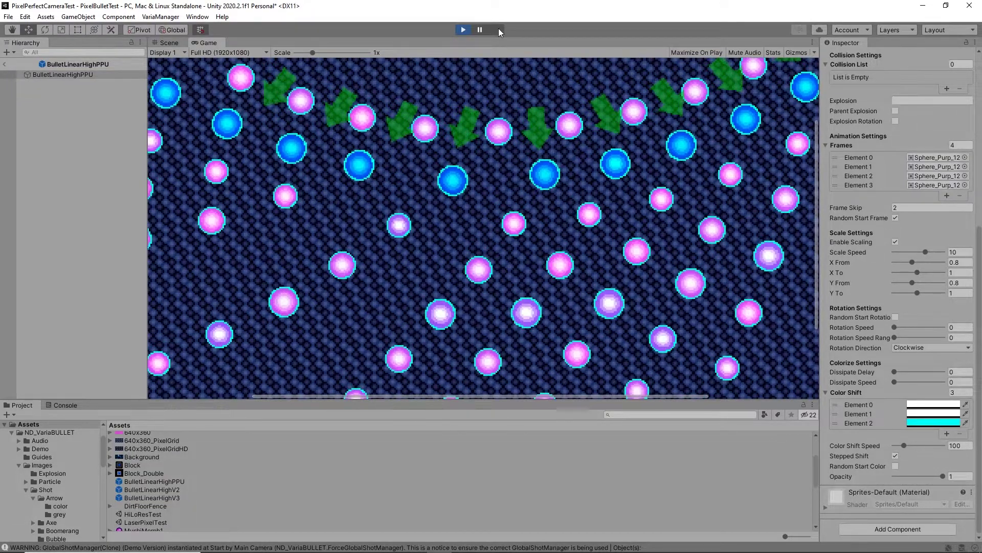
left_click(463, 30)
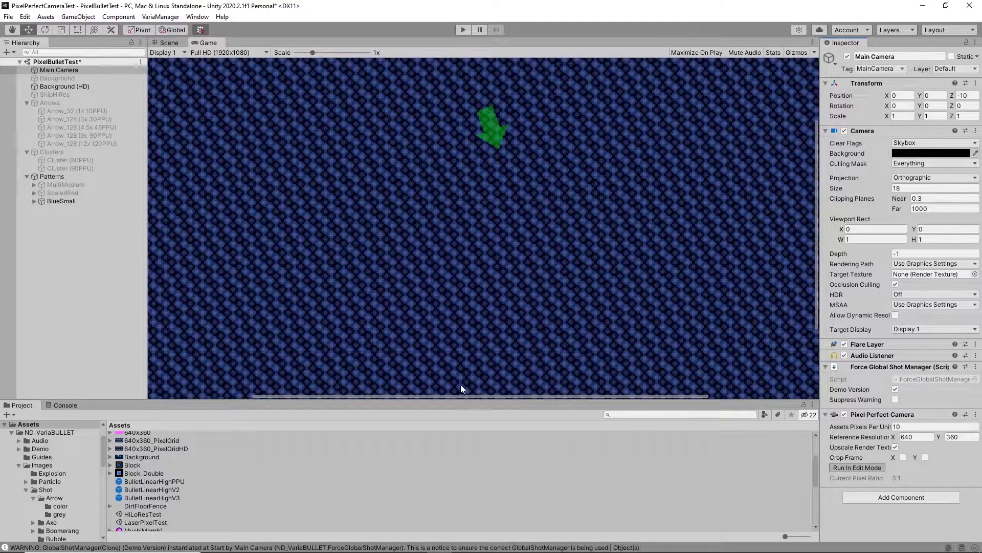
Play the PixelLaserTest scene and fly the ship up, forward, down and back to examine its moving laser beam
scroll(265, 481, "up", 4)
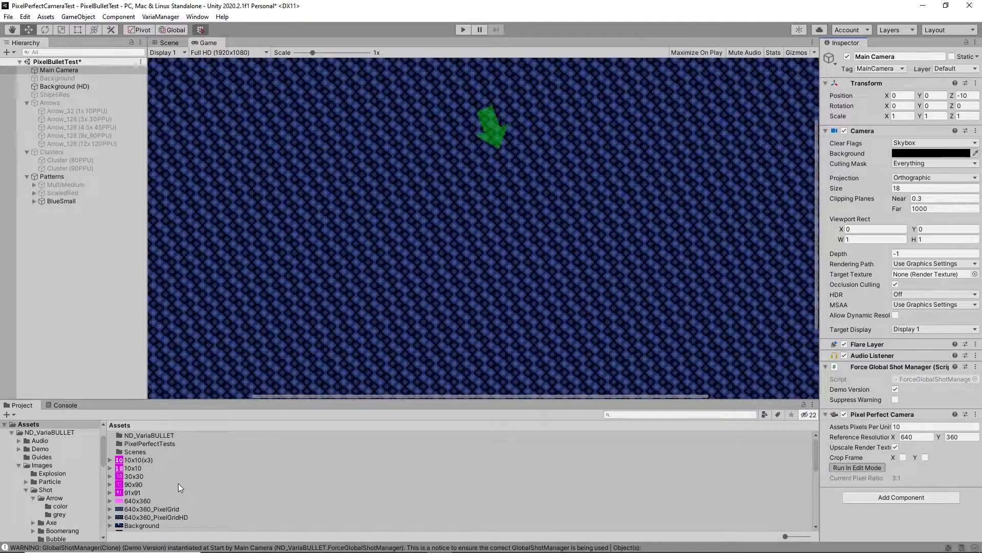
scroll(173, 477, "down", 3)
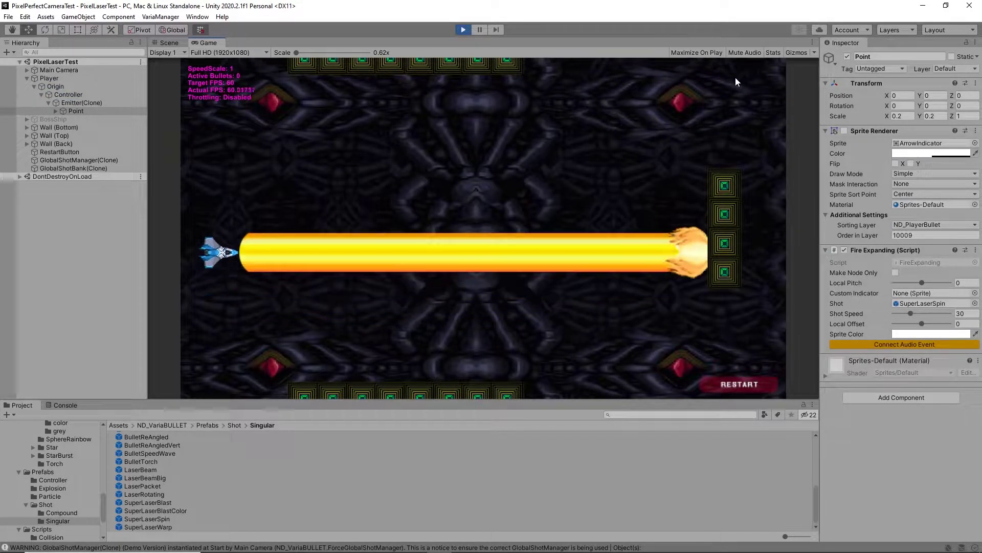
left_click(462, 214)
key("Up")
key("Right")
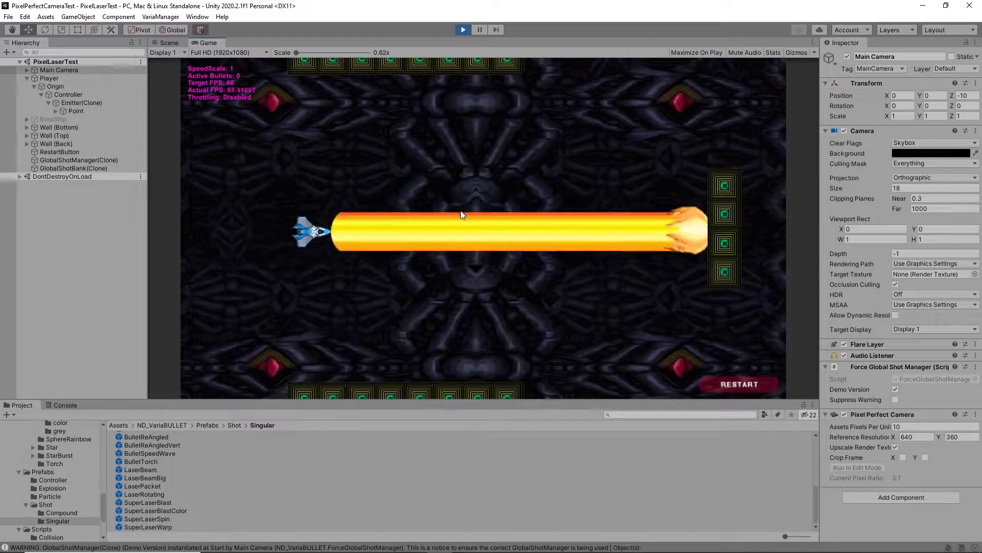
key("Down")
key("Left")
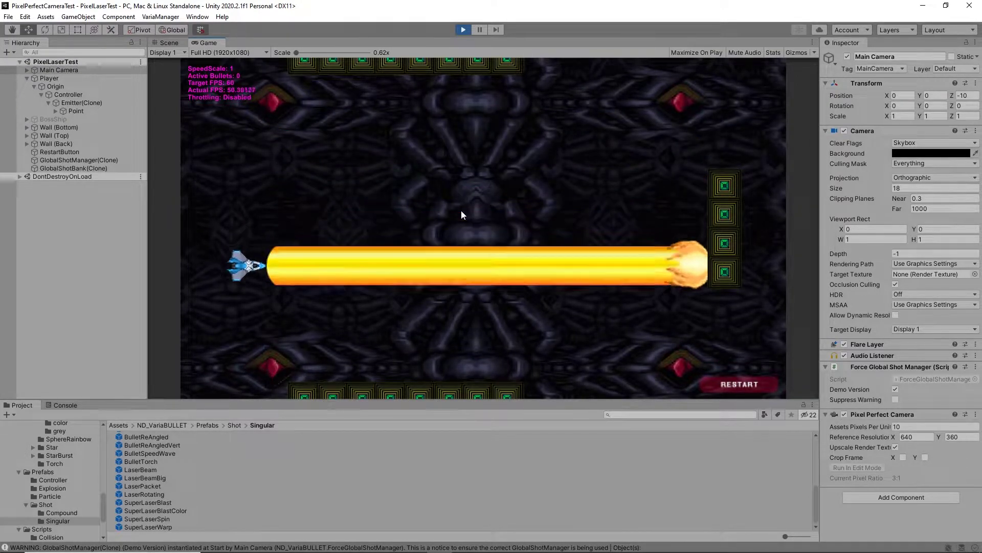
Set the Pitch of the ship Controller's Spread Pattern to 80 while the laser fires
left_click(77, 95)
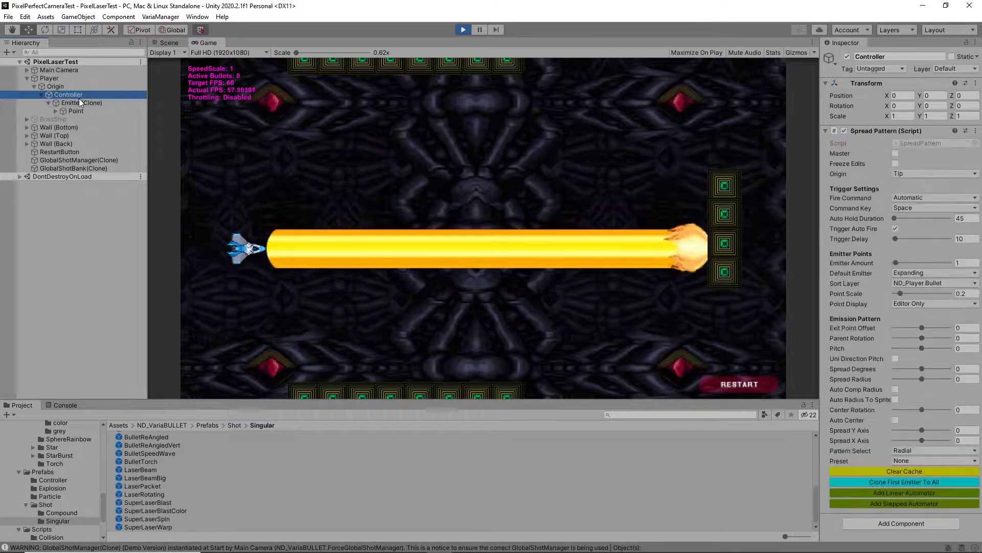
mouse_move(922, 347)
left_mouse_down()
mouse_move(915, 352)
mouse_move(934, 355)
left_mouse_up()
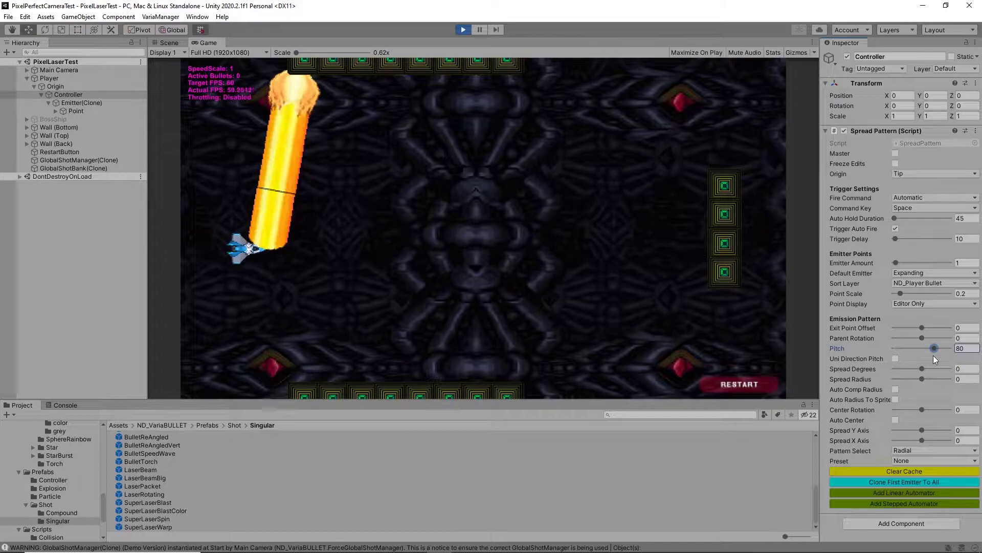